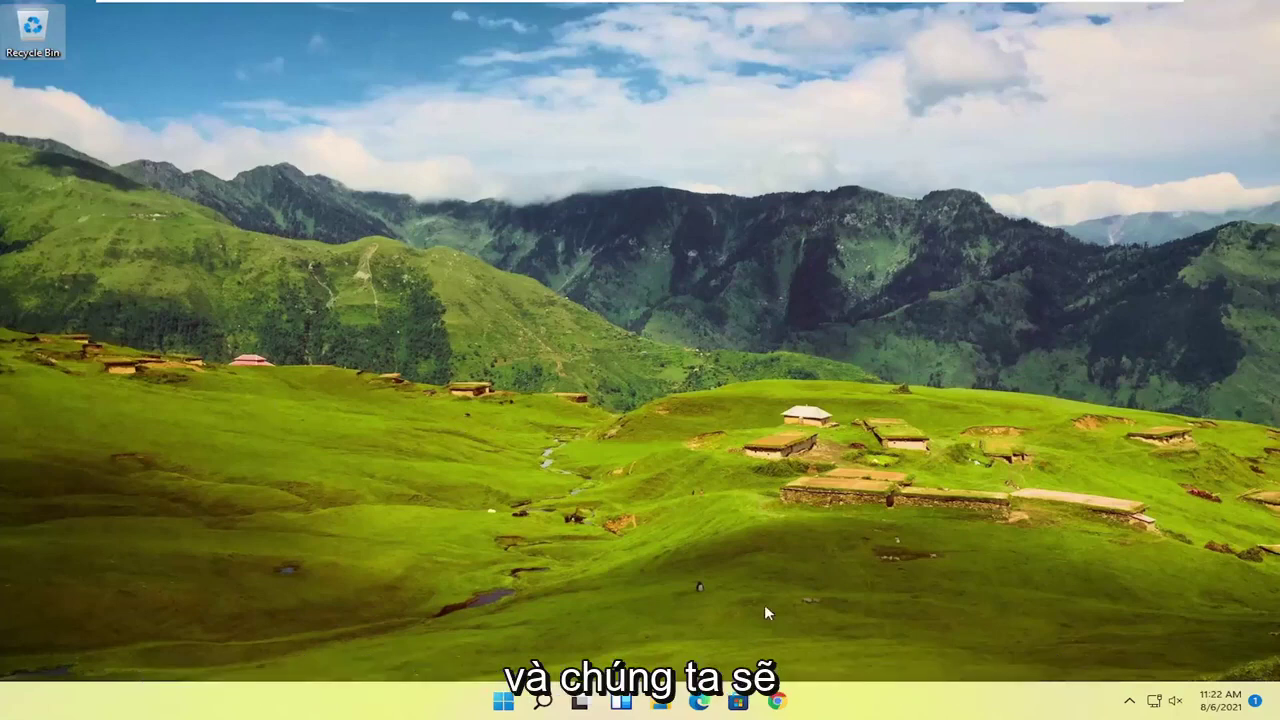
# Step: Open File Explorer and browse to the Computer User folder under Users on Local Disk (C:)
pyautogui.click(664, 702)
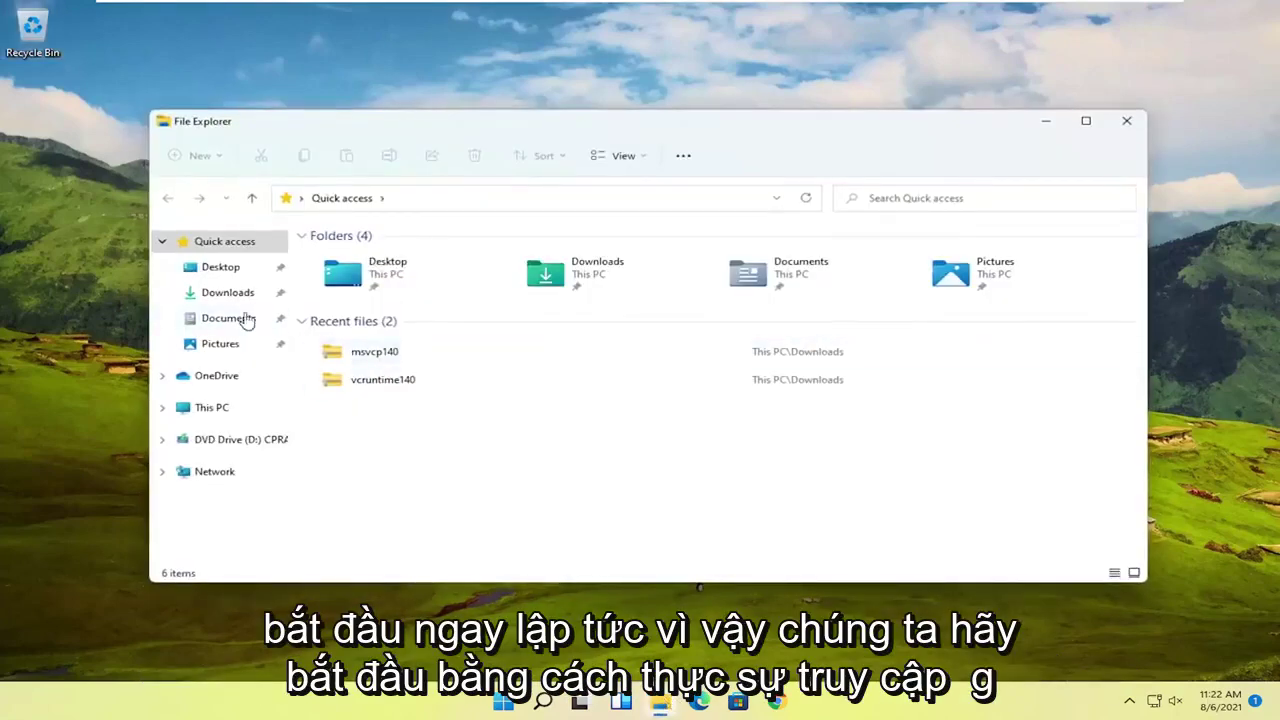
pyautogui.click(226, 409)
pyautogui.doubleClick(380, 378)
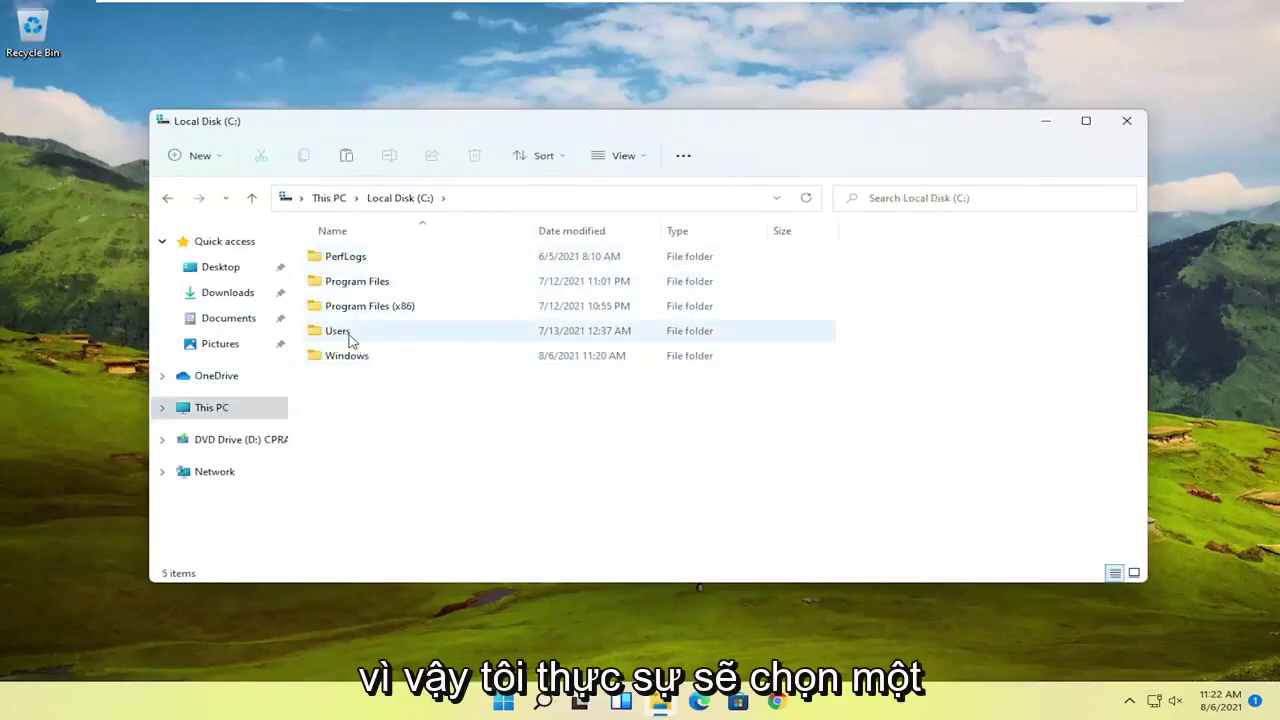
pyautogui.doubleClick(353, 338)
pyautogui.doubleClick(352, 260)
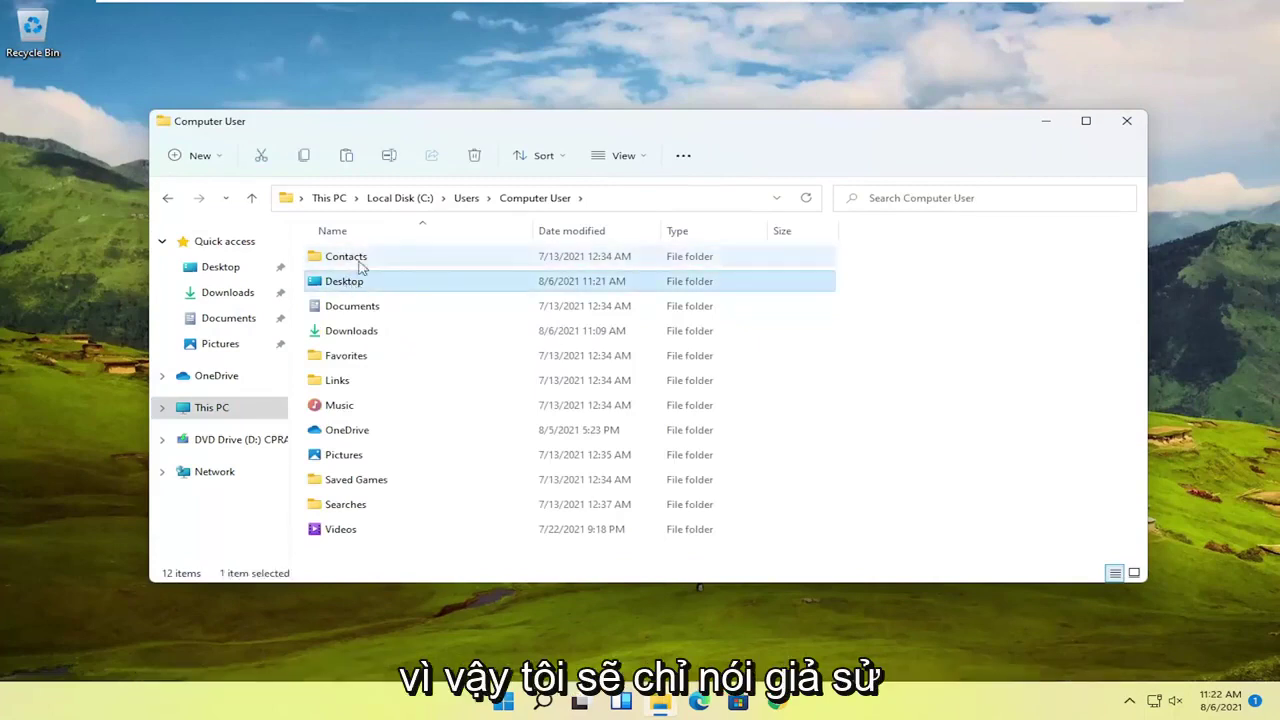
# Step: Open the security properties of the Contacts folder and bring up its permissions for editing
pyautogui.click(349, 260)
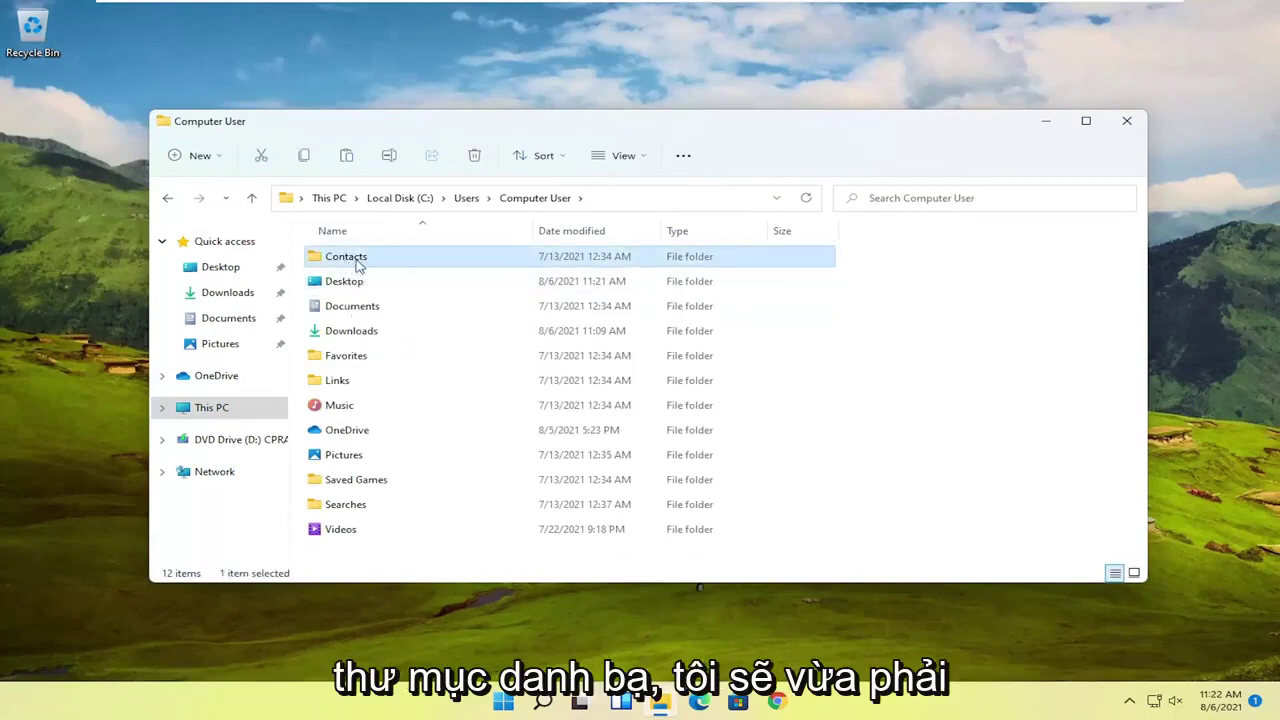
pyautogui.rightClick(356, 263)
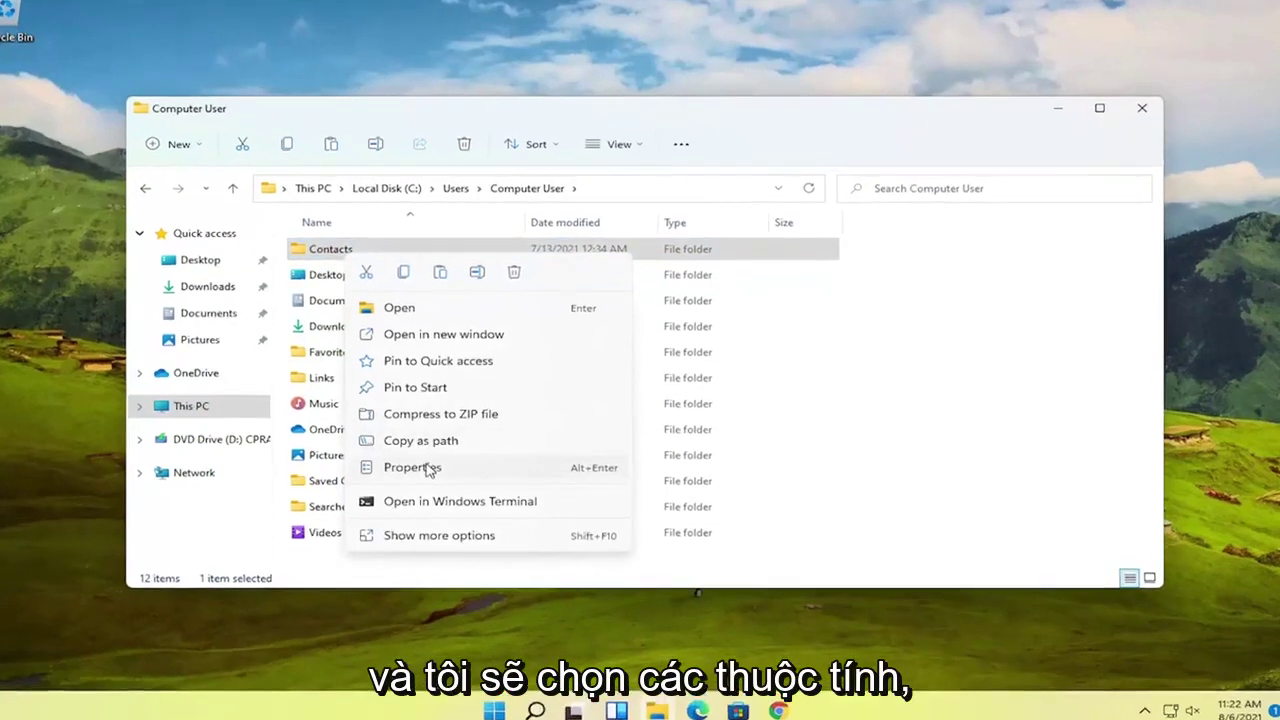
pyautogui.click(412, 467)
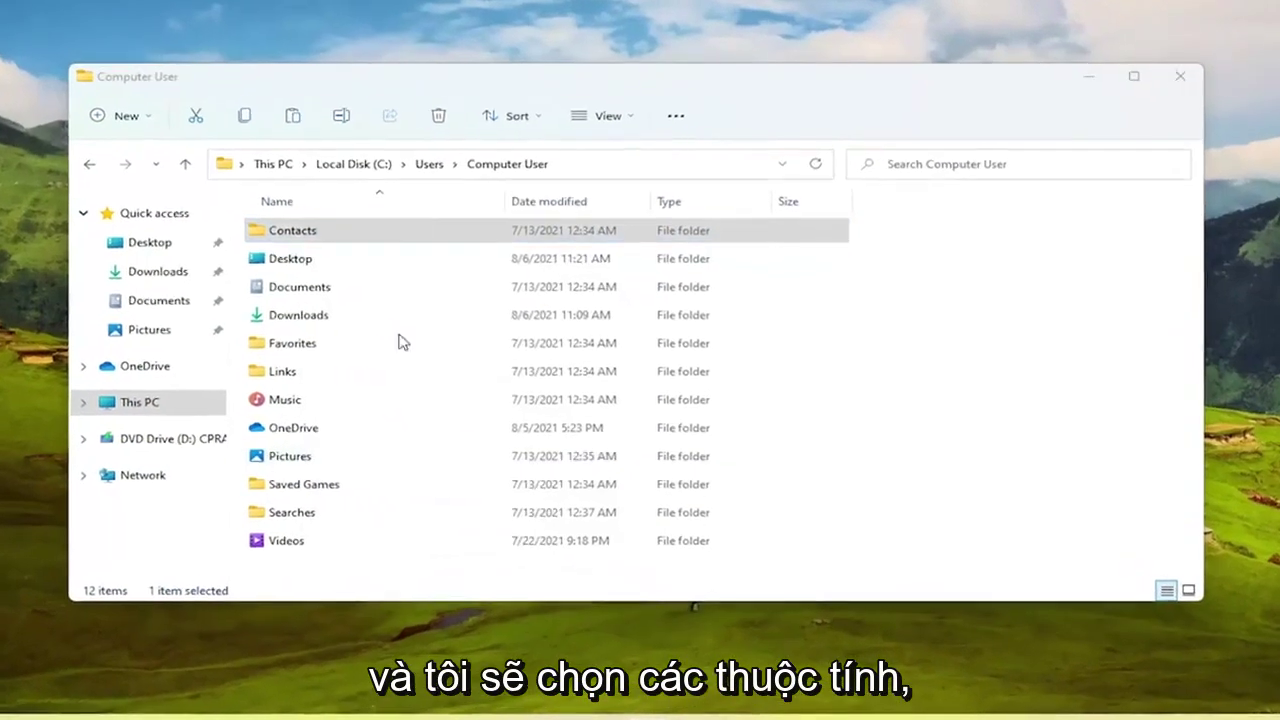
pyautogui.moveTo(422, 230); pyautogui.dragTo(455, 104)
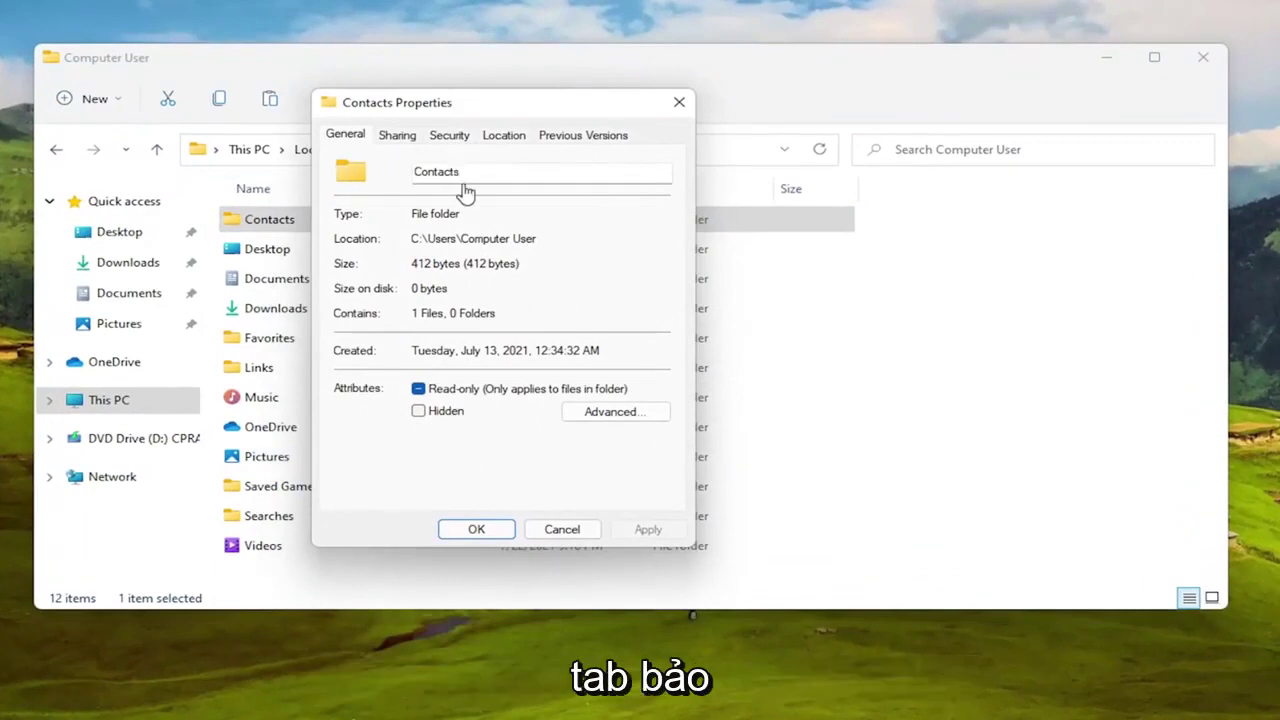
pyautogui.click(449, 135)
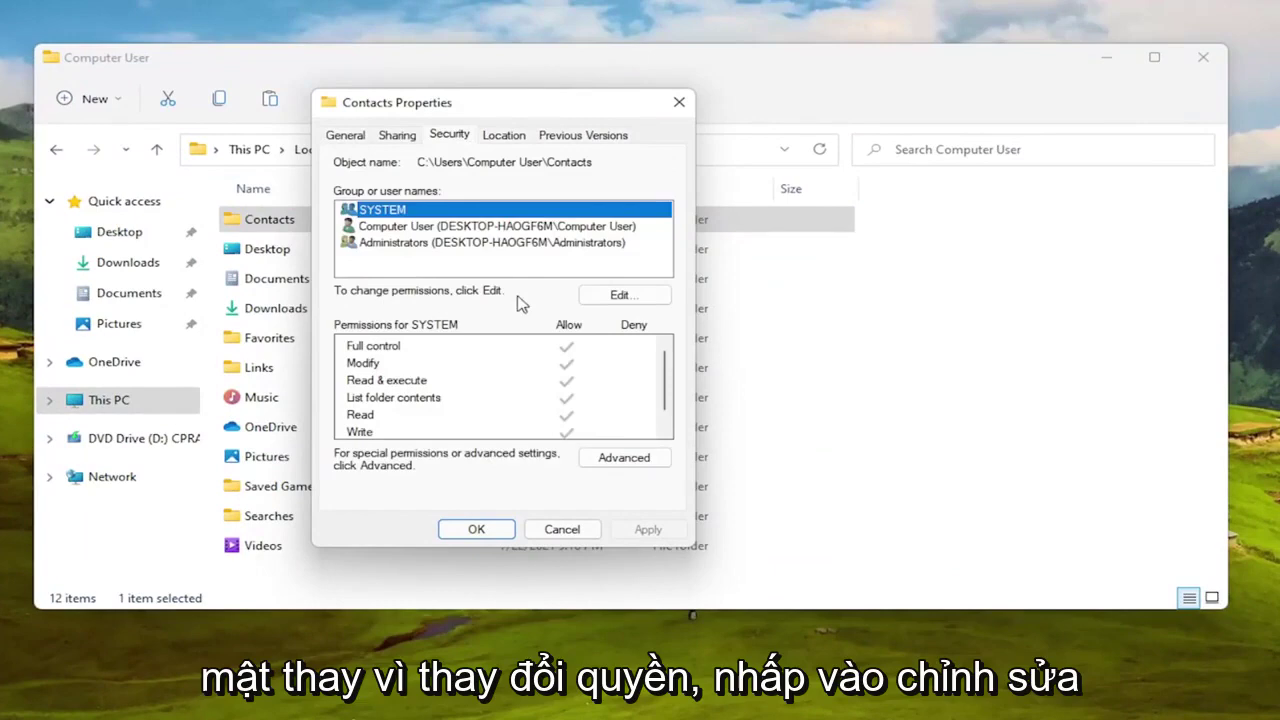
pyautogui.click(626, 297)
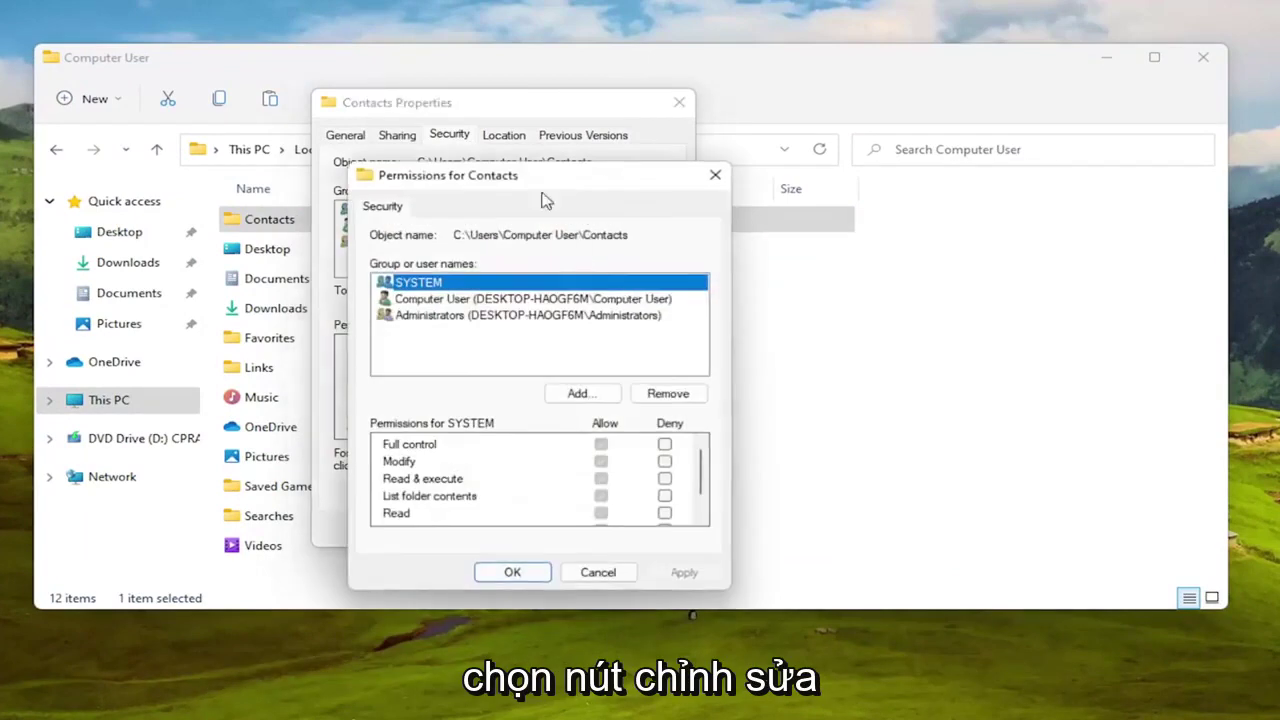
pyautogui.moveTo(545, 200); pyautogui.dragTo(517, 112)
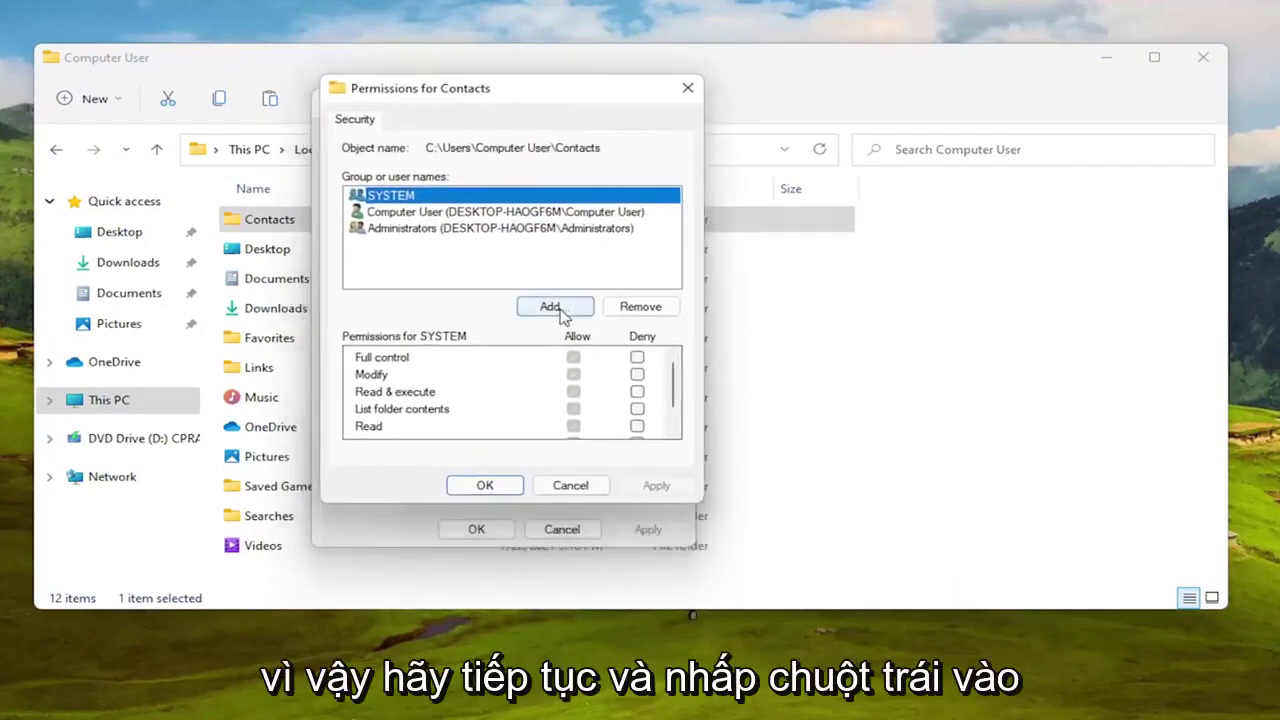
# Step: Look up all users and groups on this computer and add the Computer User account to the Contacts permissions
pyautogui.click(553, 307)
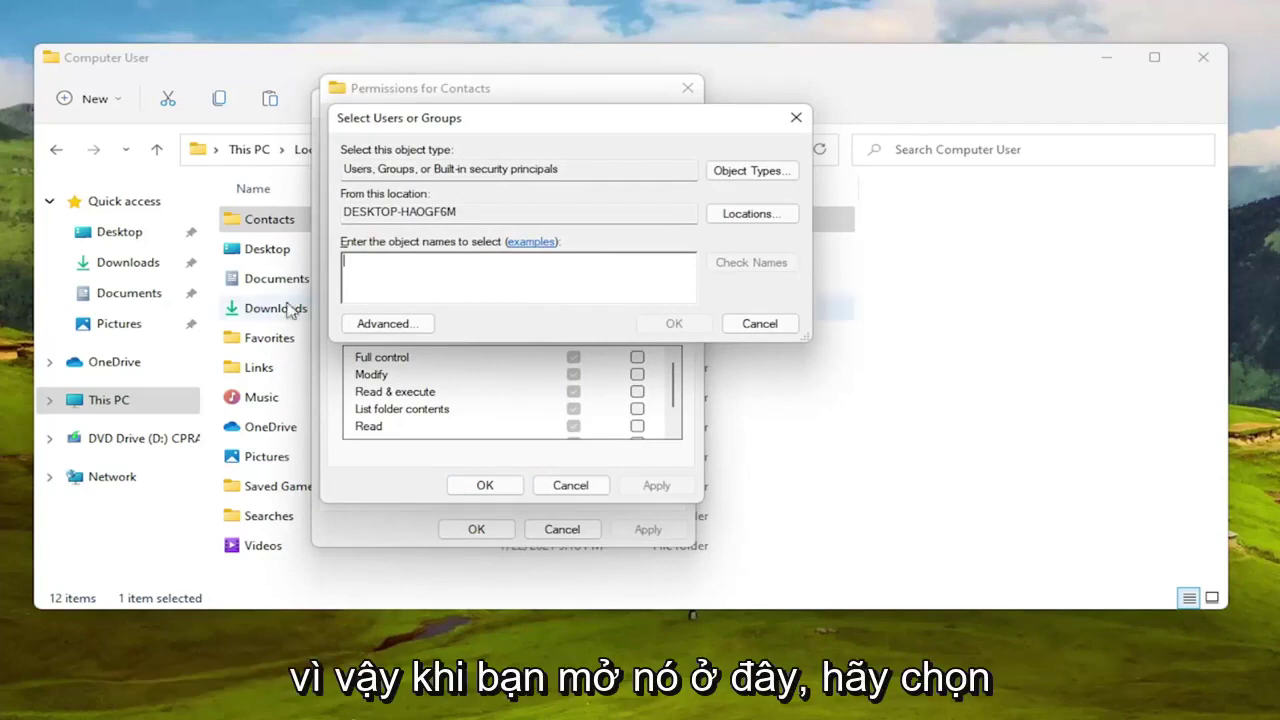
pyautogui.click(381, 326)
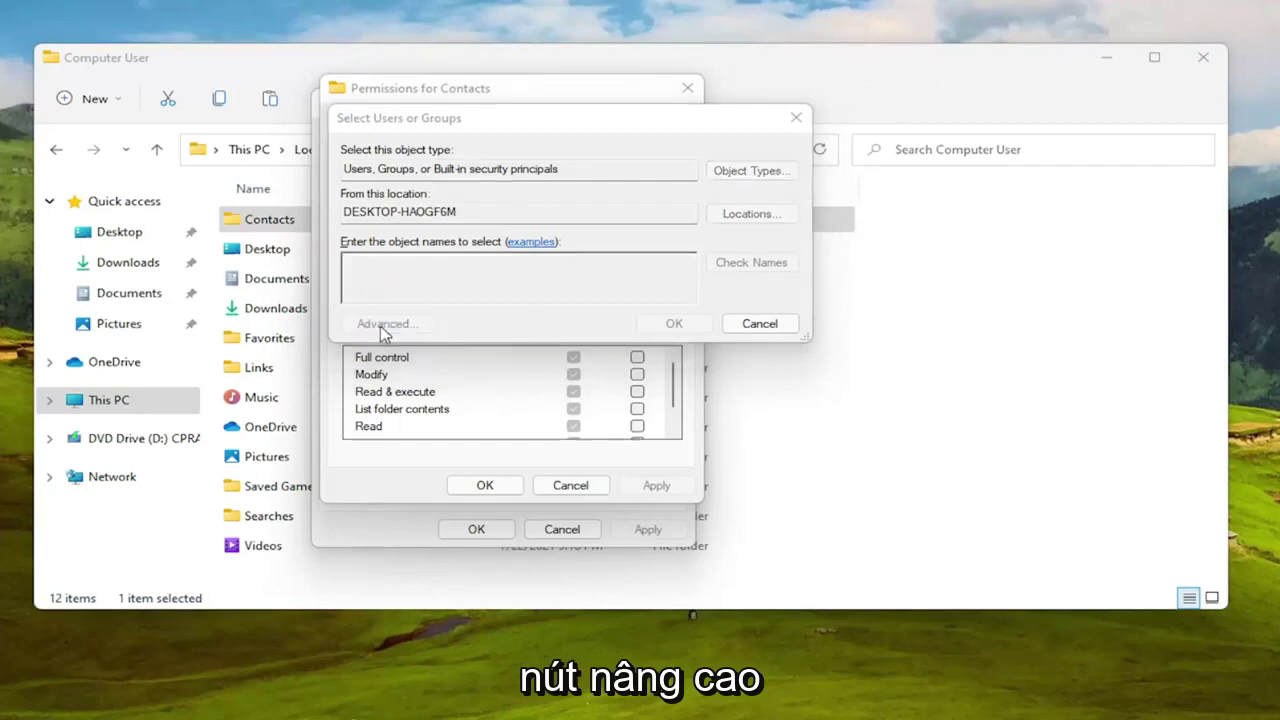
pyautogui.moveTo(440, 129); pyautogui.dragTo(417, 58)
pyautogui.click(796, 237)
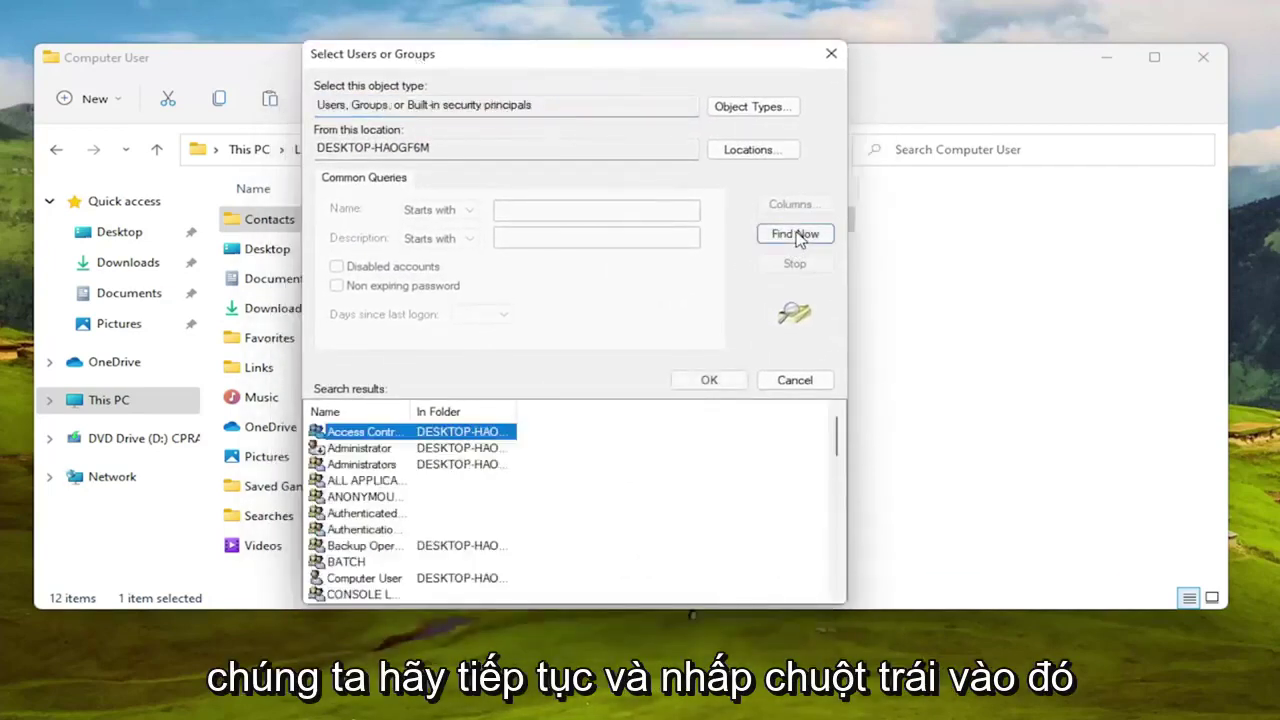
pyautogui.scroll(-1, 390, 525)
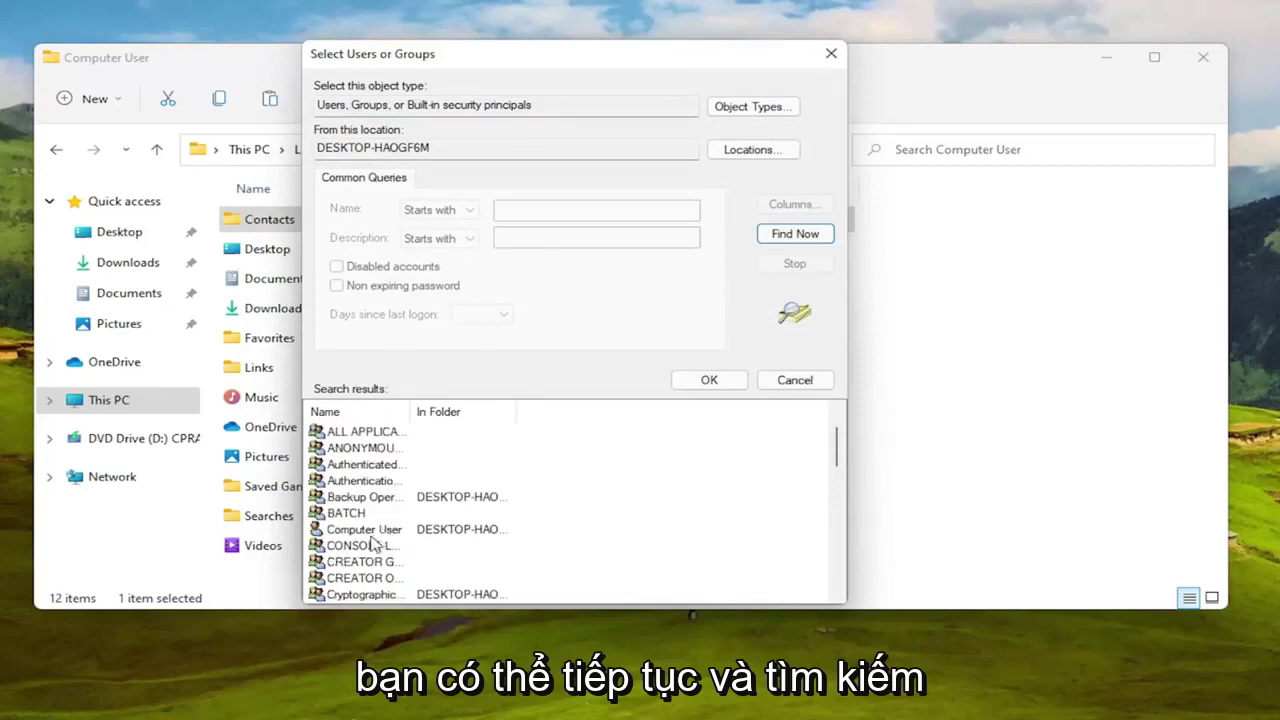
pyautogui.click(372, 530)
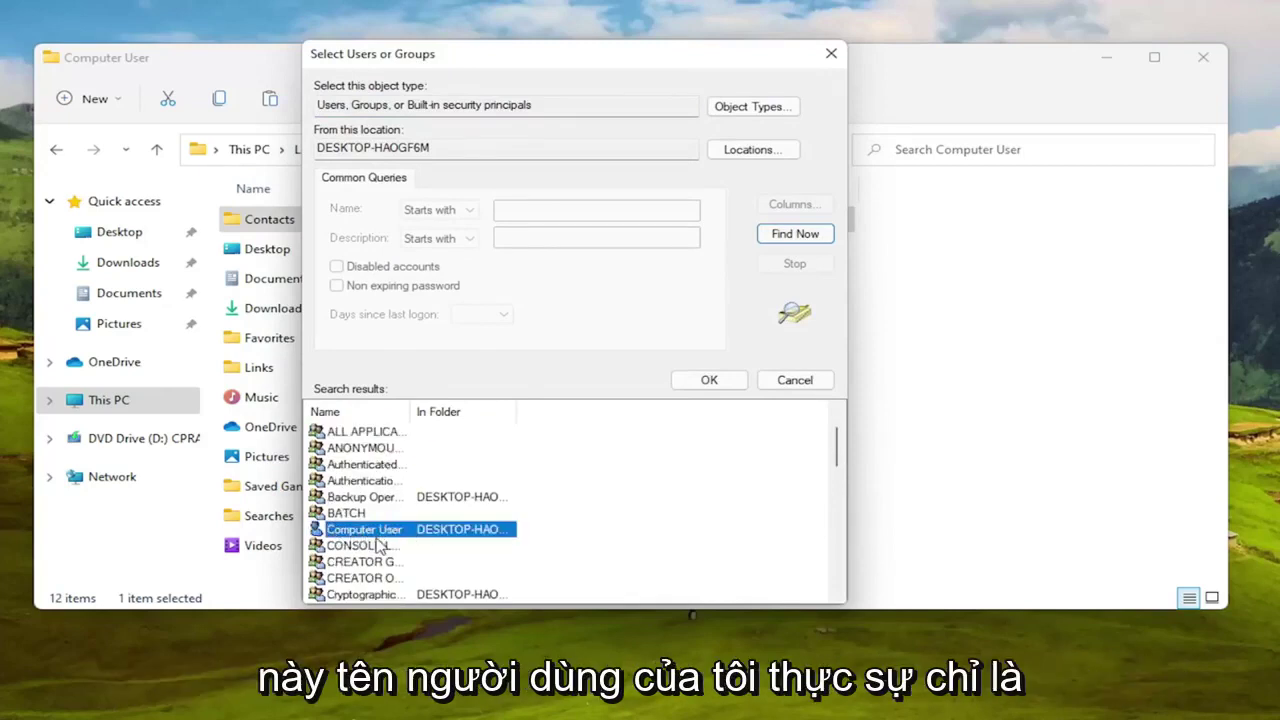
pyautogui.doubleClick(378, 532)
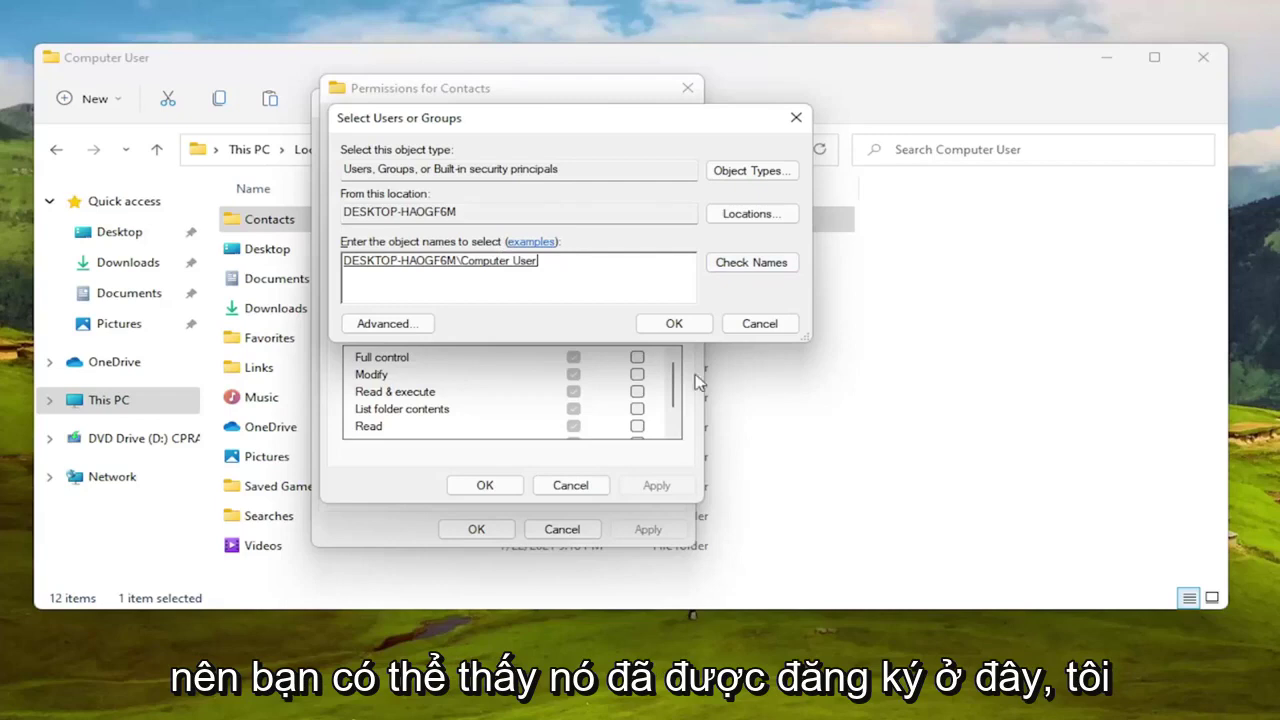
pyautogui.click(662, 324)
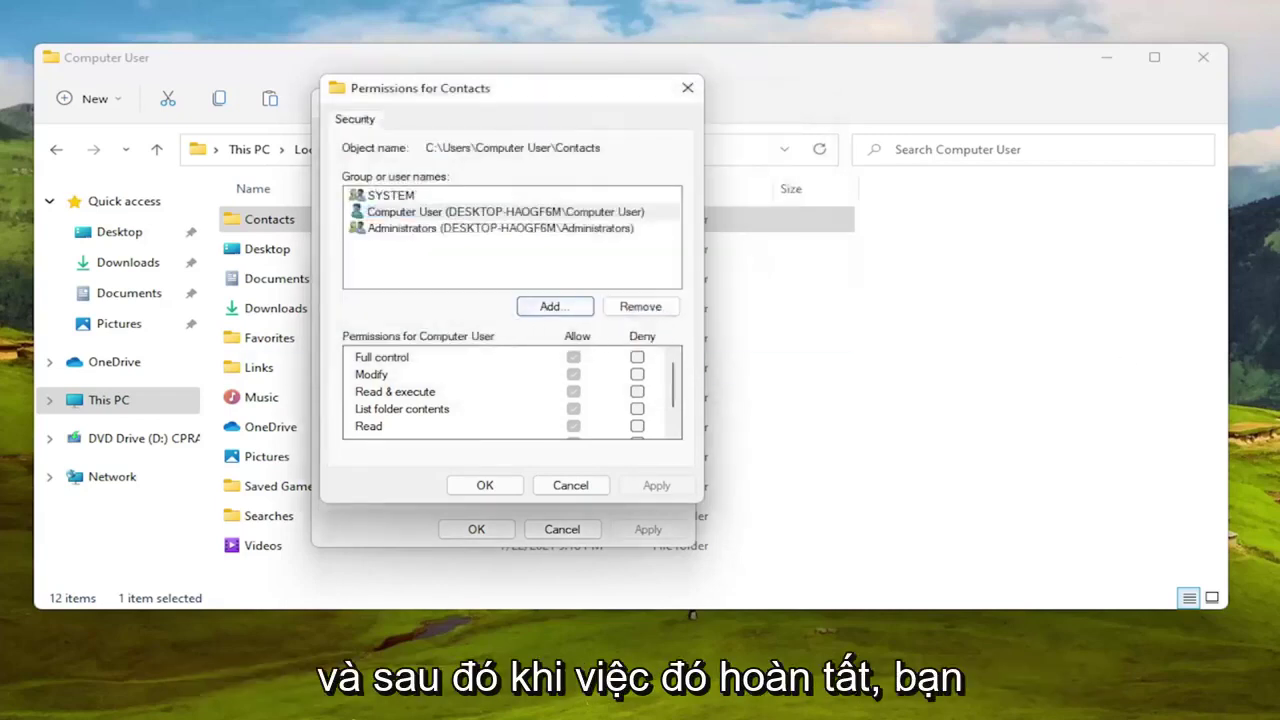
# Step: Check which permissions the Computer User account is allowed or denied on the Contacts folder
pyautogui.click(470, 218)
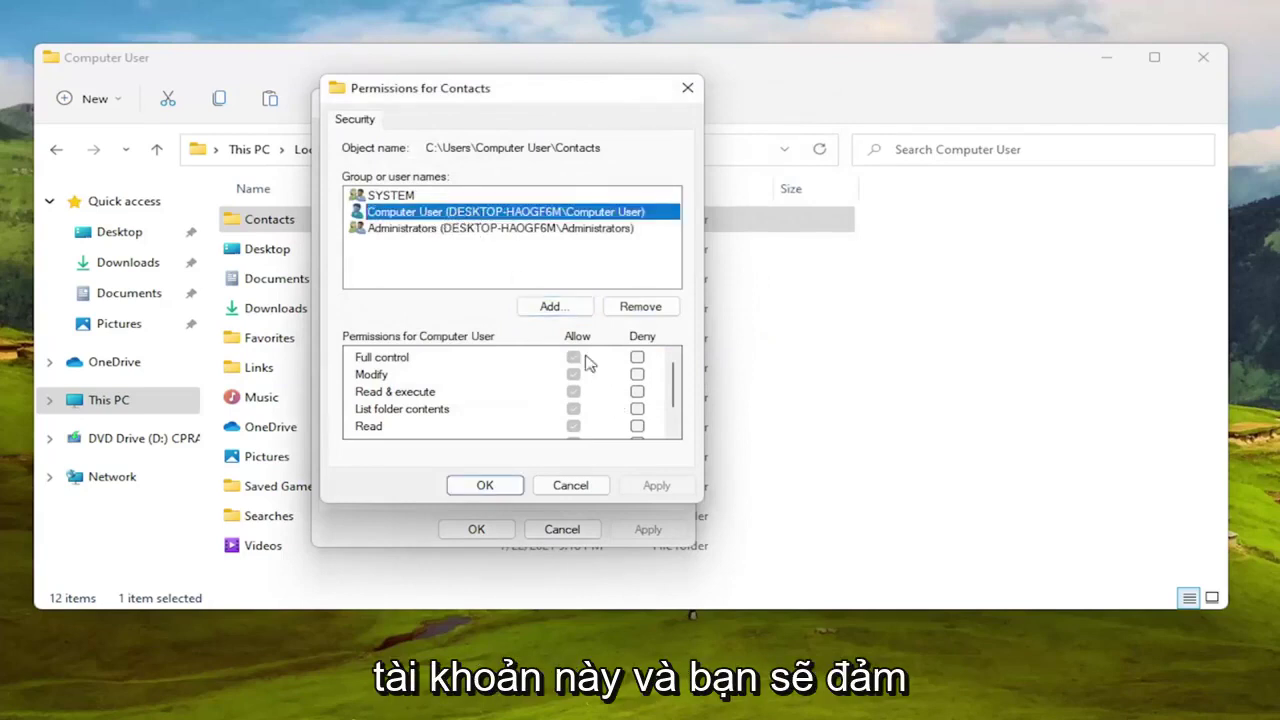
pyautogui.scroll(-1, 596, 406)
pyautogui.scroll(1, 575, 424)
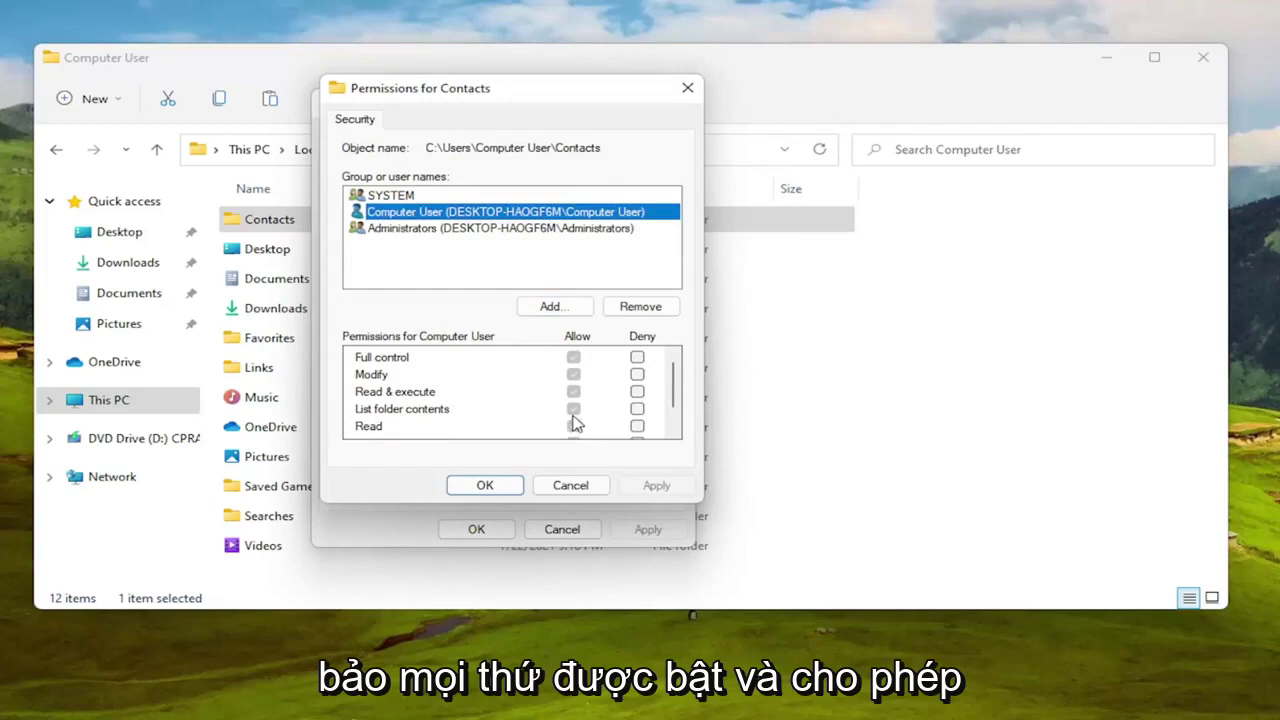
pyautogui.click(575, 404)
pyautogui.scroll(-1, 584, 403)
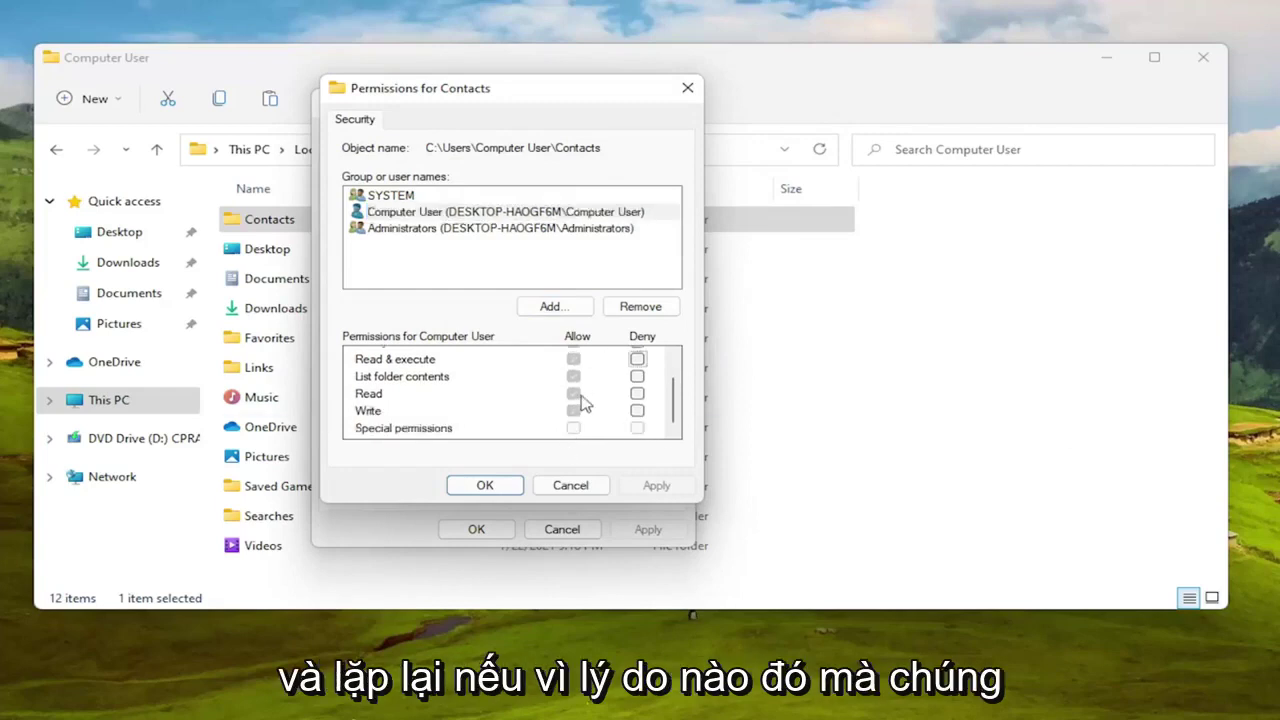
pyautogui.scroll(1, 574, 397)
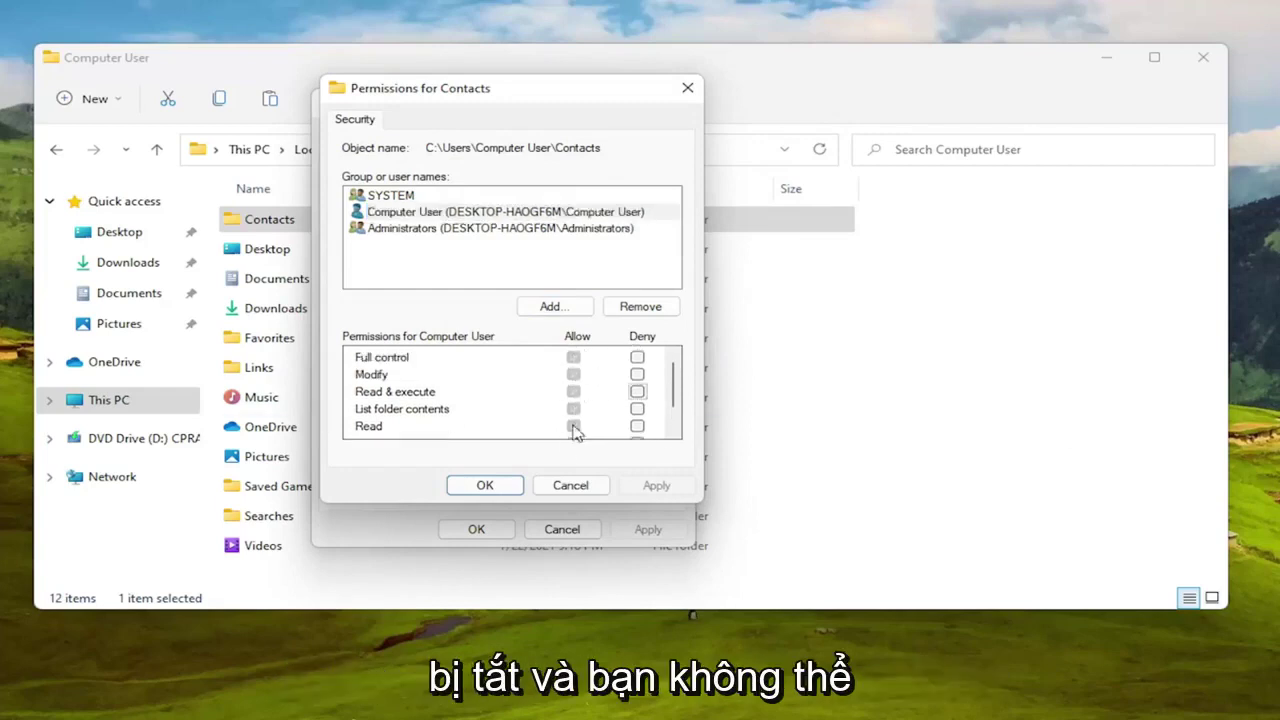
# Step: Add the group "everyone" to the Contacts folder's permission list, verifying the name
pyautogui.click(550, 306)
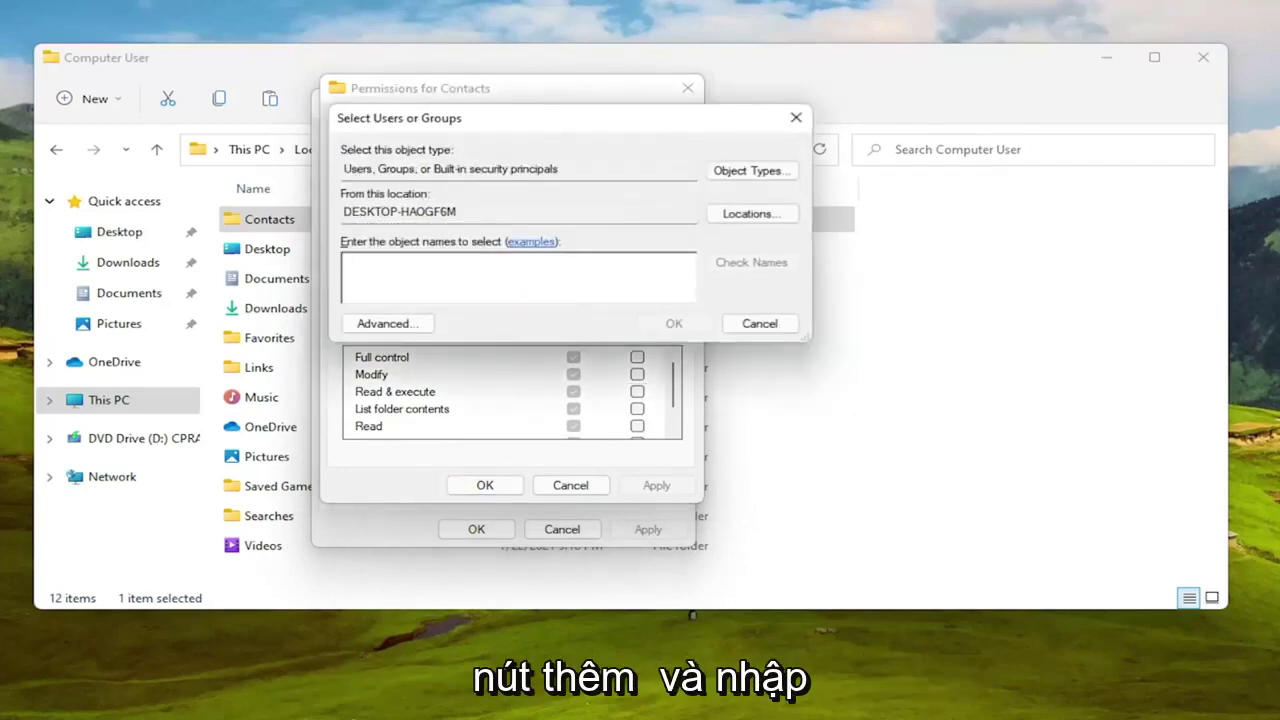
pyautogui.write('everyone')
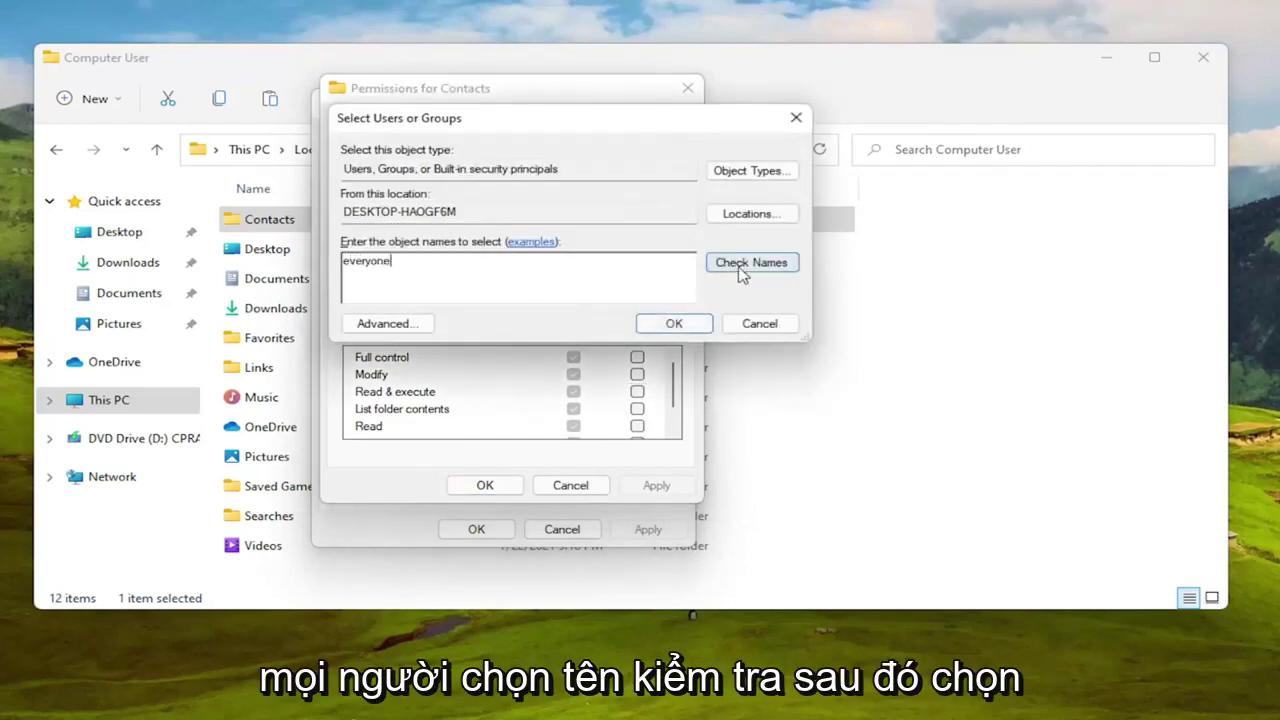
pyautogui.click(742, 272)
pyautogui.click(672, 323)
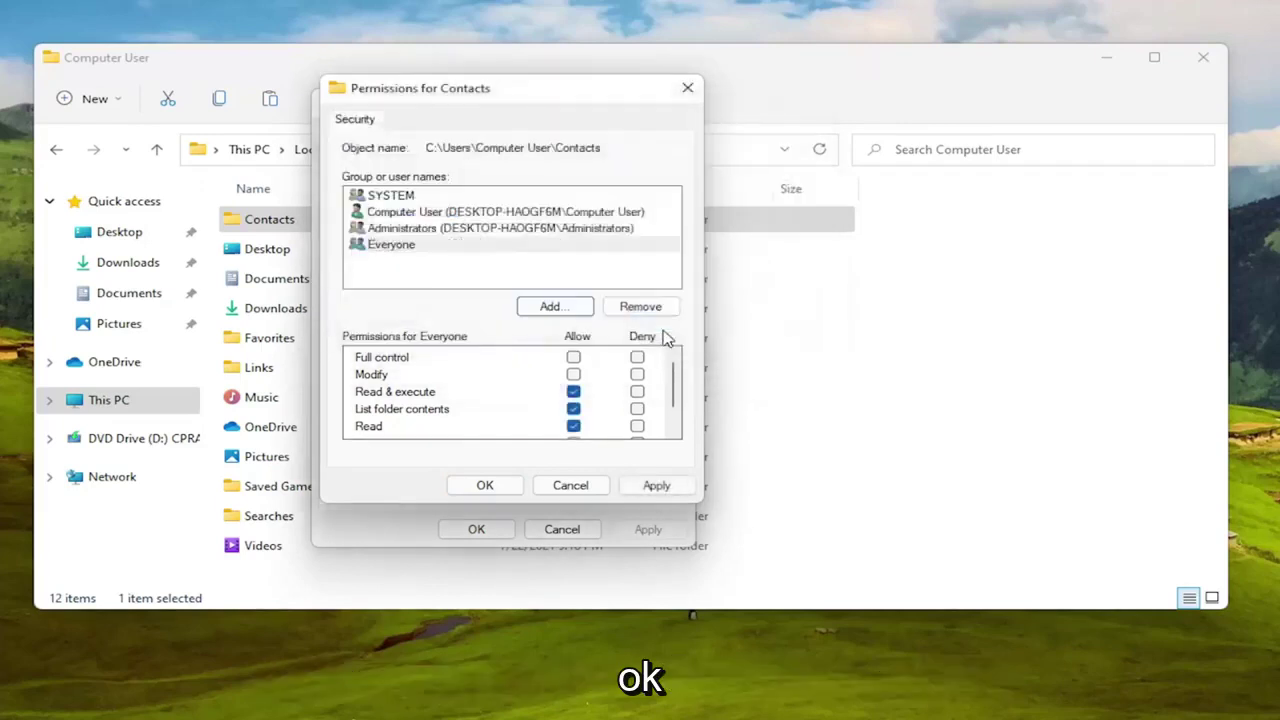
# Step: Allow Everyone full control of the Contacts folder and apply the permission changes
pyautogui.click(573, 358)
pyautogui.scroll(-2, 580, 378)
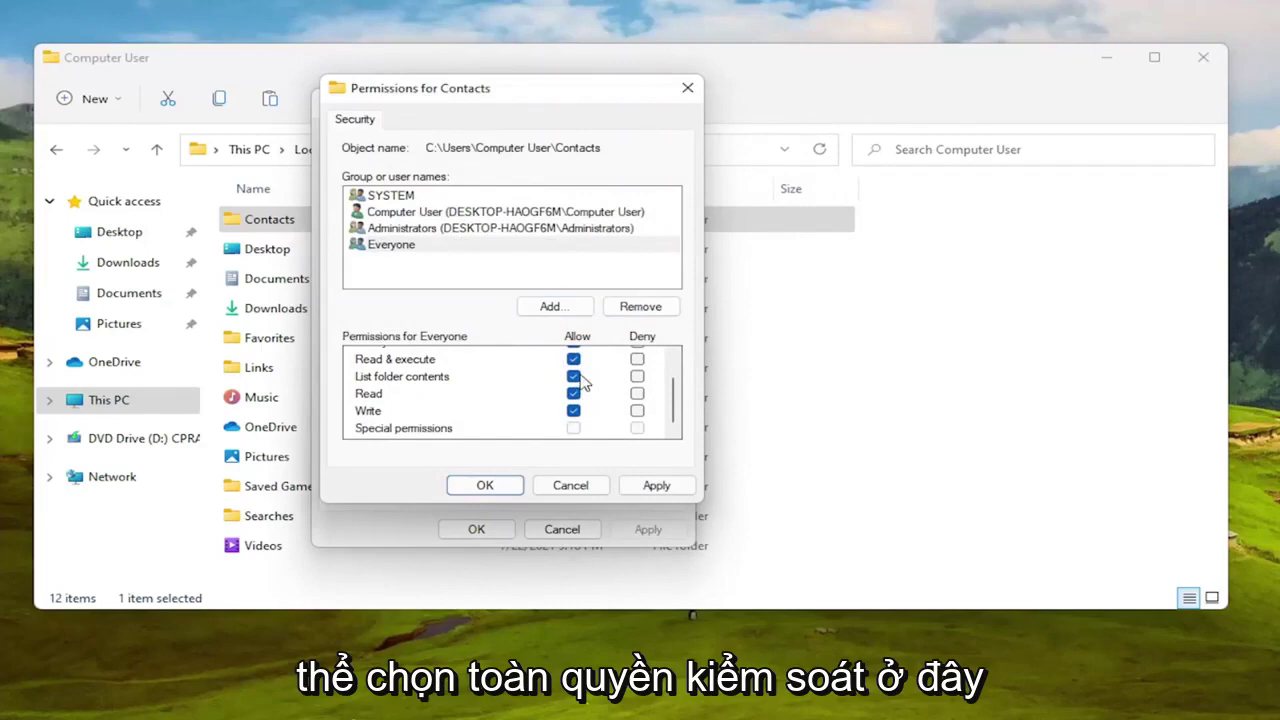
pyautogui.click(656, 485)
pyautogui.click(484, 485)
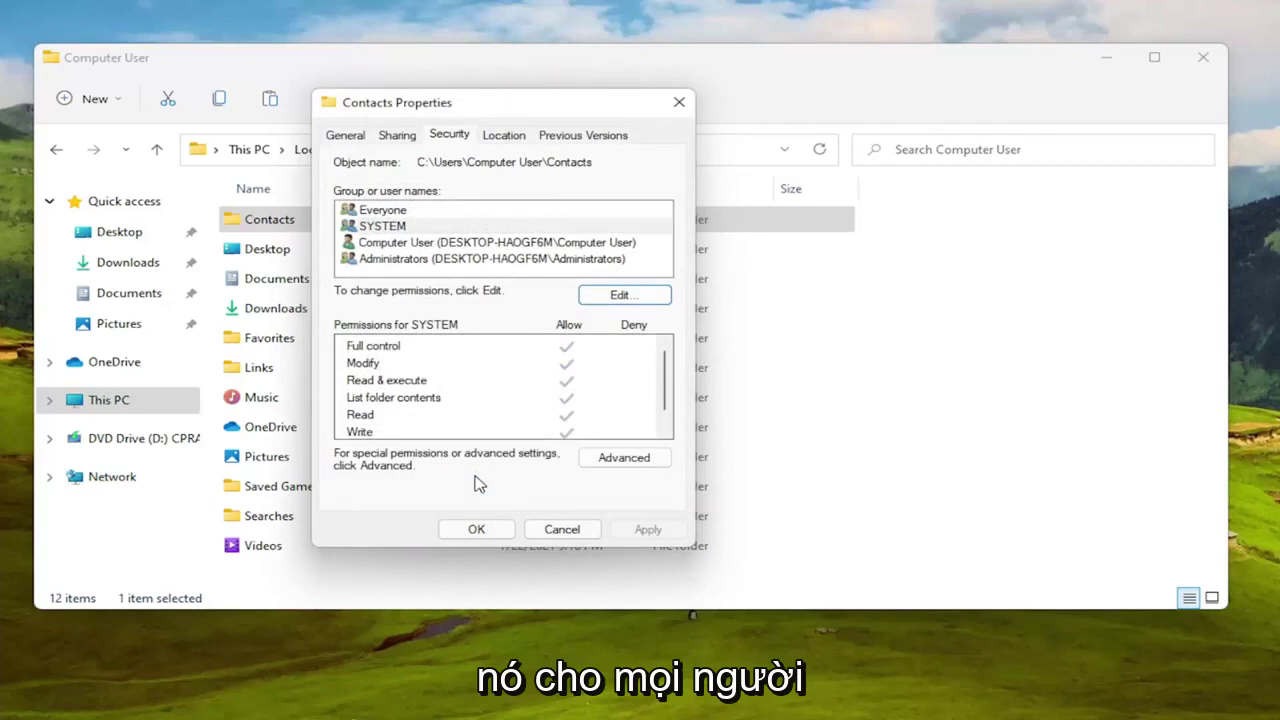
# Step: Review Everyone's permissions on the Contacts folder, and close its properties and the File Explorer window
pyautogui.click(378, 212)
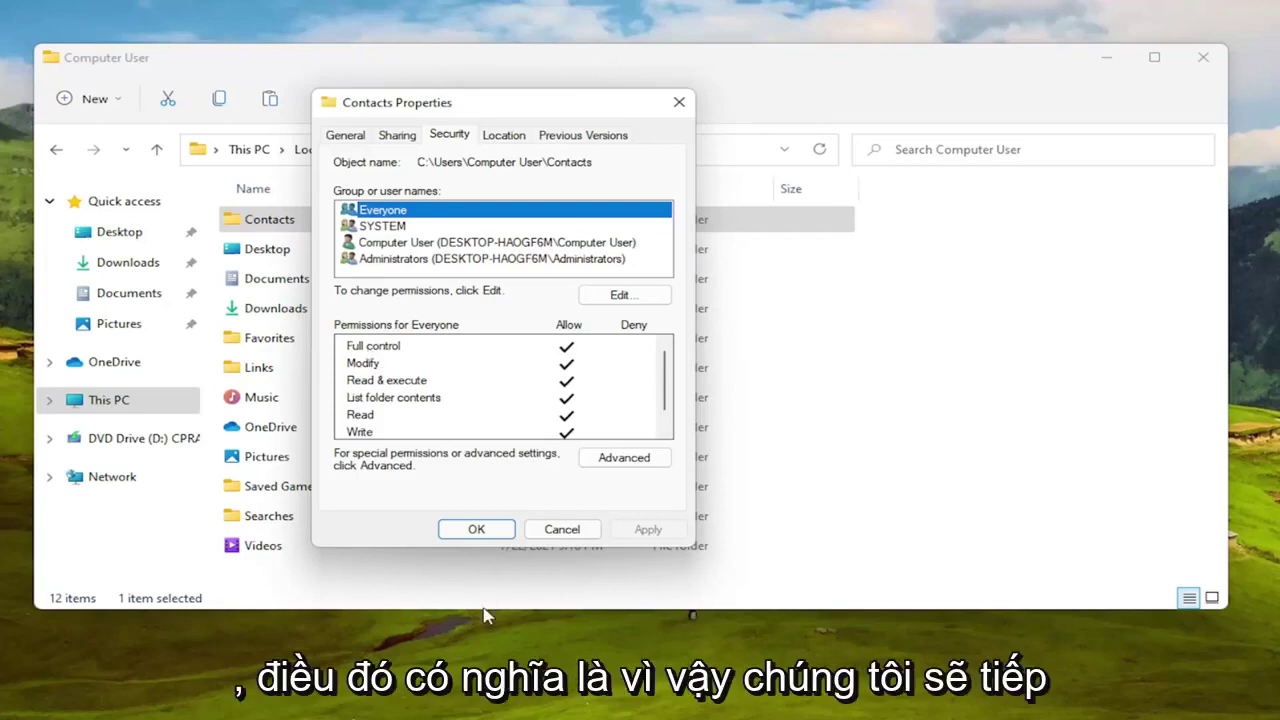
pyautogui.click(474, 529)
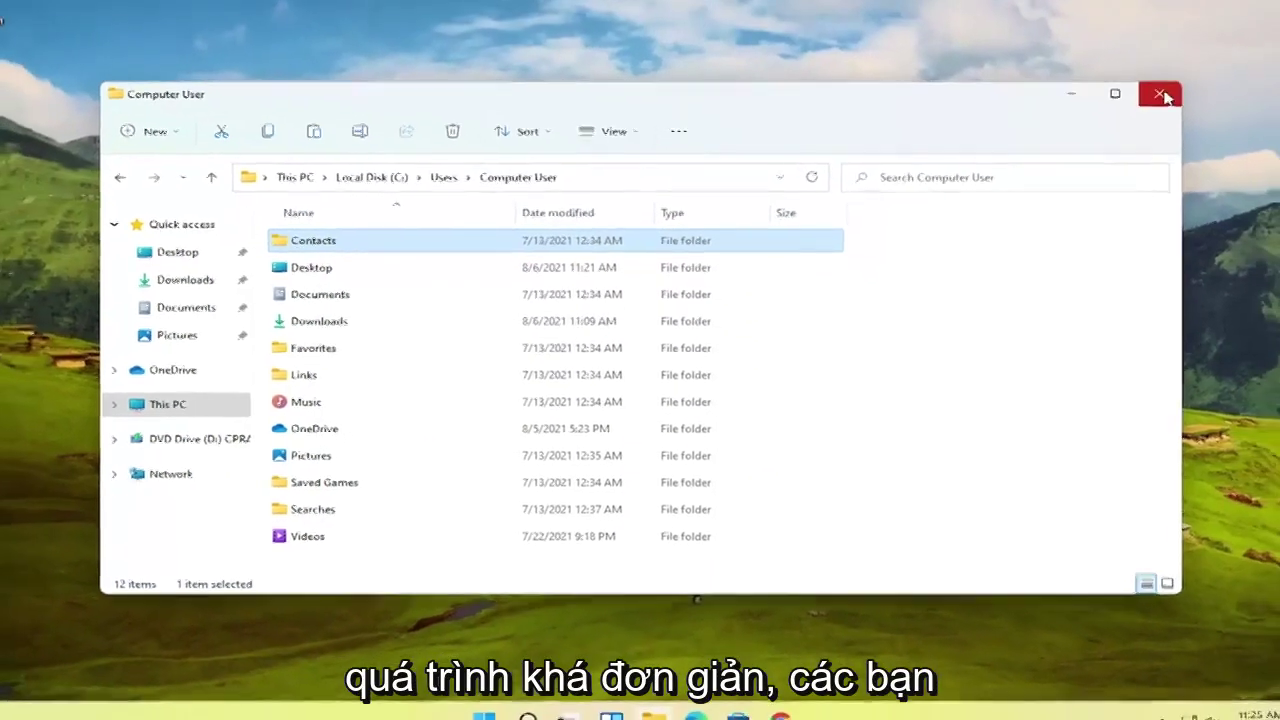
pyautogui.click(1160, 94)
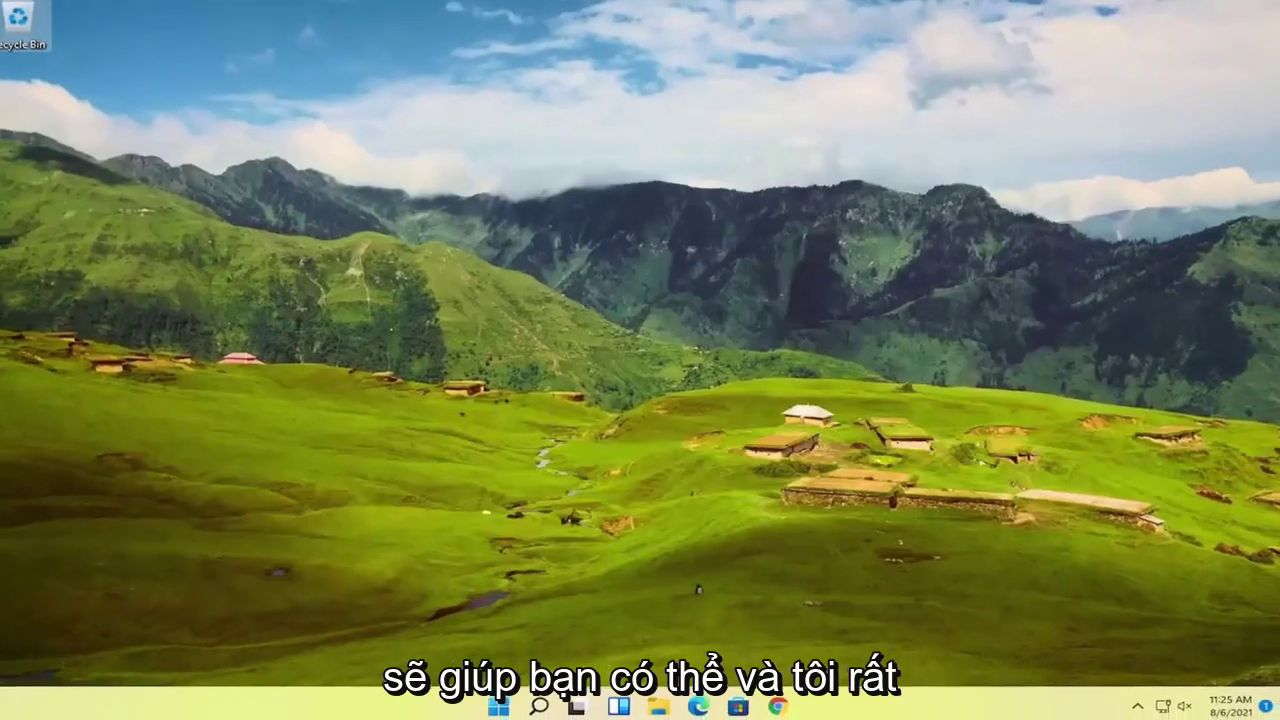